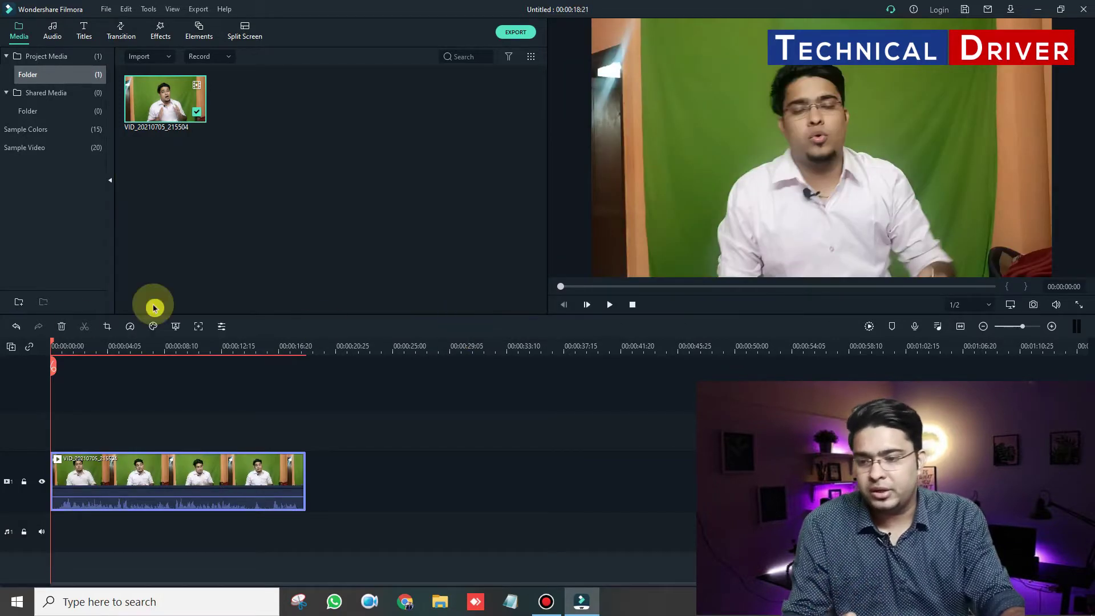
# Step: Crop both sides of the green-screen clip with a custom ratio to 861 x 720, keeping only the green backdrop around the presenter
pyautogui.scroll(3, 55, 339)
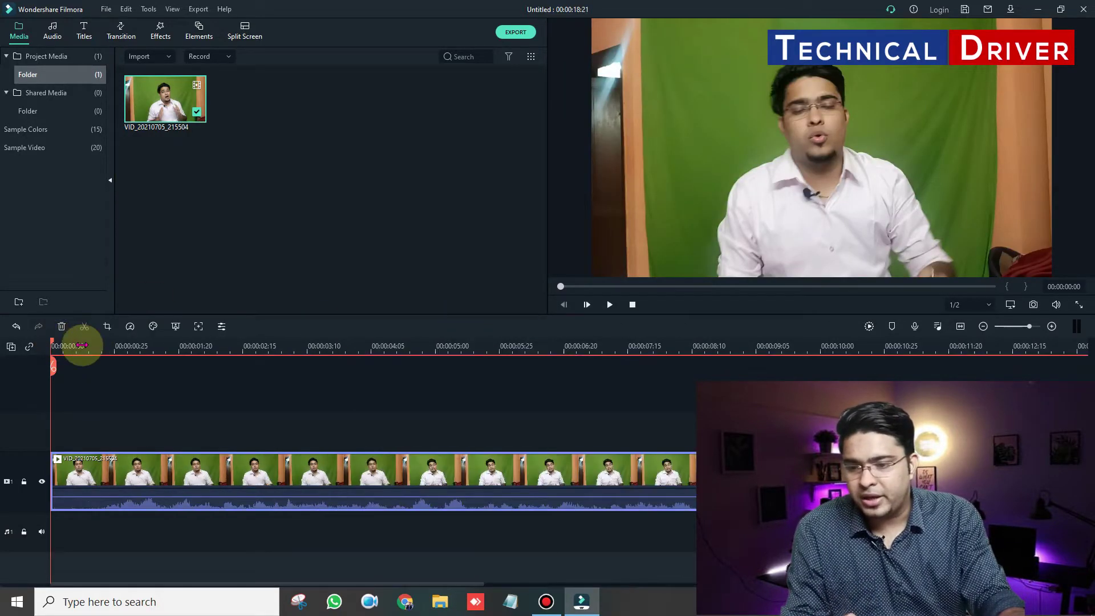
pyautogui.moveTo(1031, 334); pyautogui.dragTo(1027, 328)
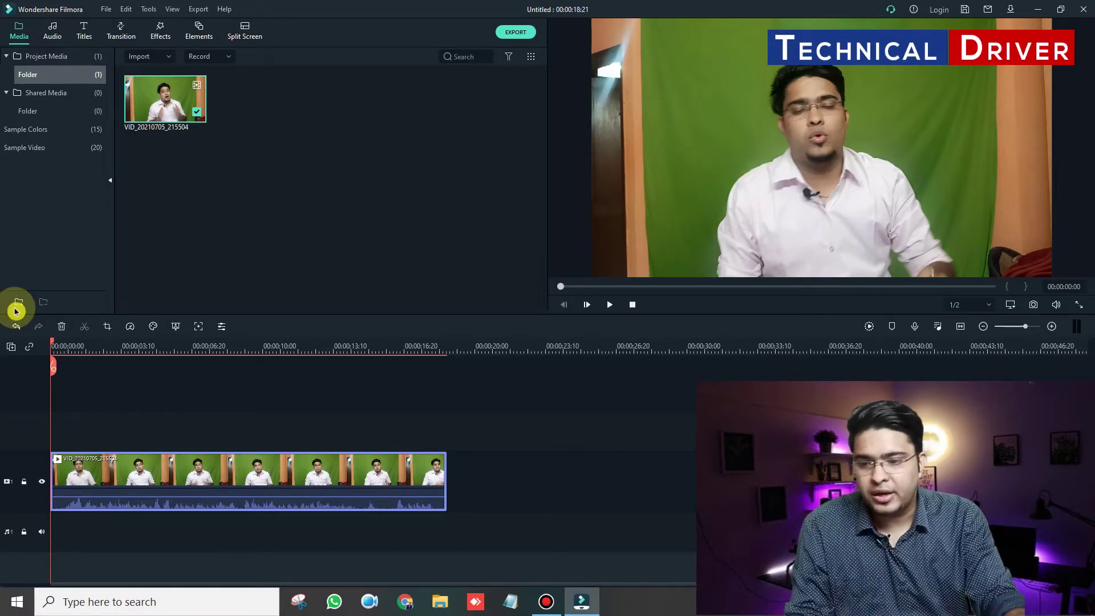
pyautogui.moveTo(54, 342); pyautogui.dragTo(95, 348)
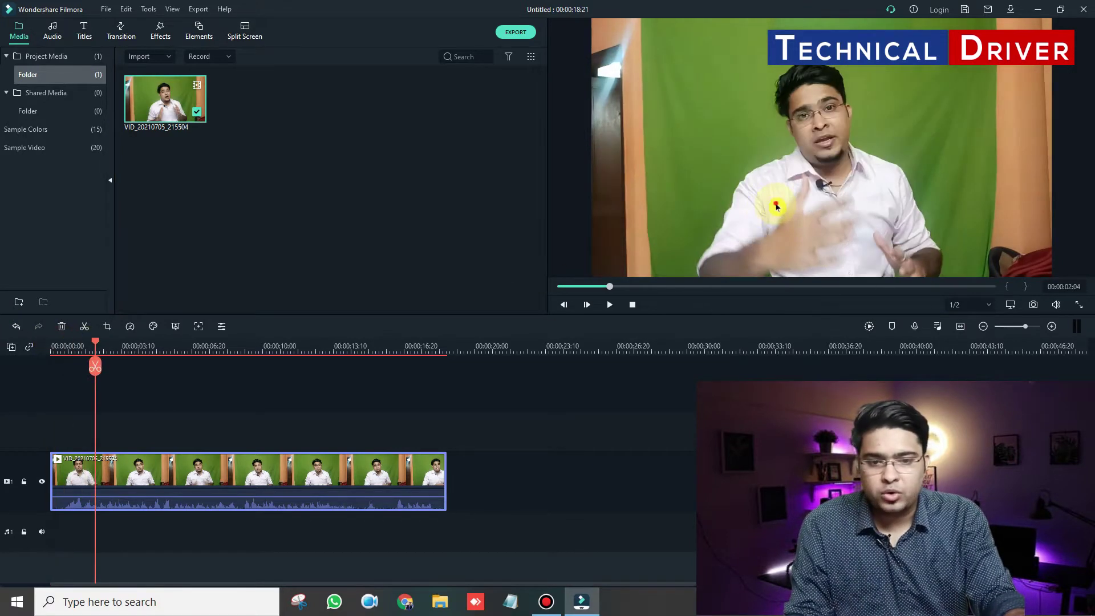
pyautogui.click(109, 326)
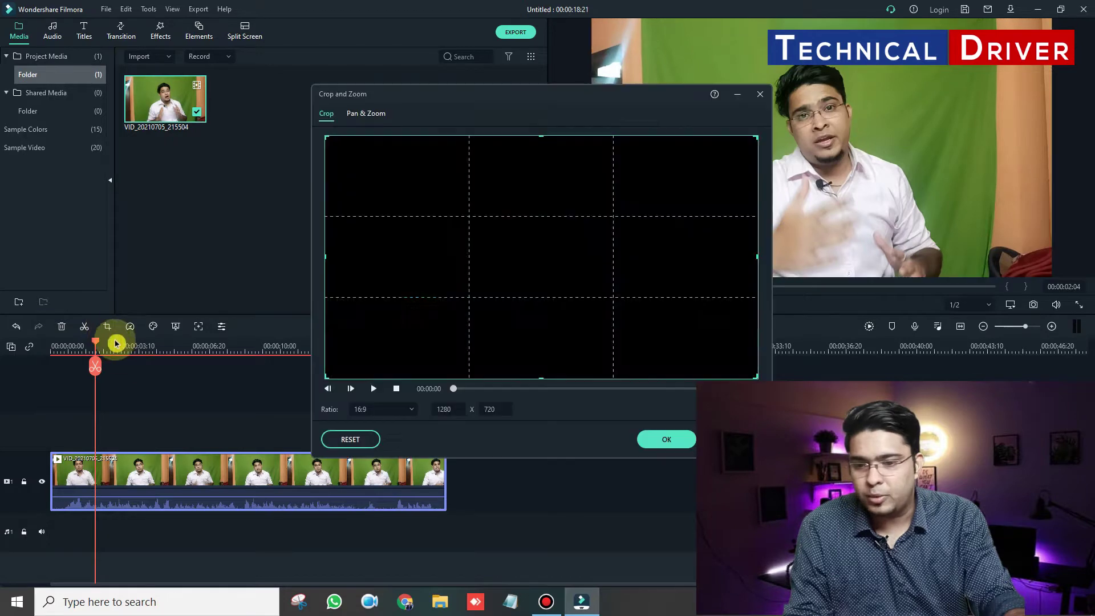
pyautogui.click(390, 421)
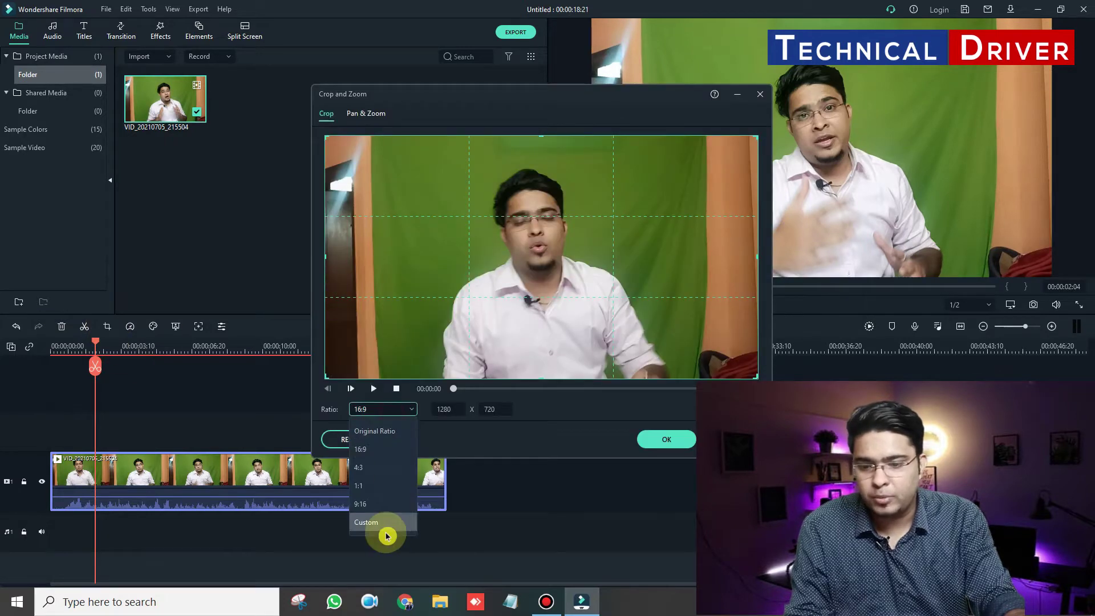
pyautogui.click(384, 526)
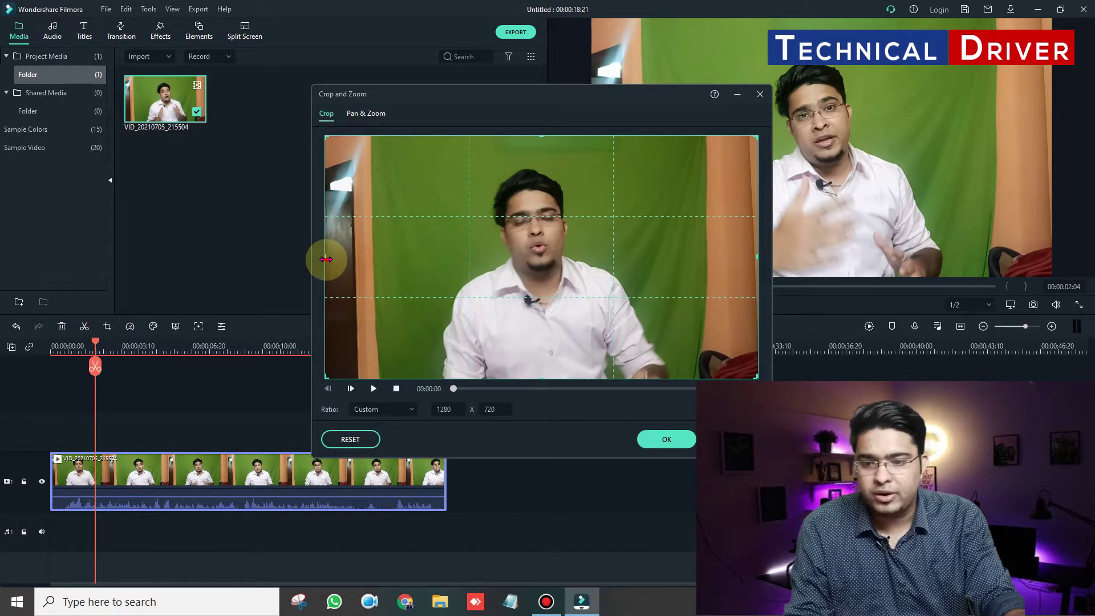
pyautogui.moveTo(325, 257); pyautogui.dragTo(396, 262)
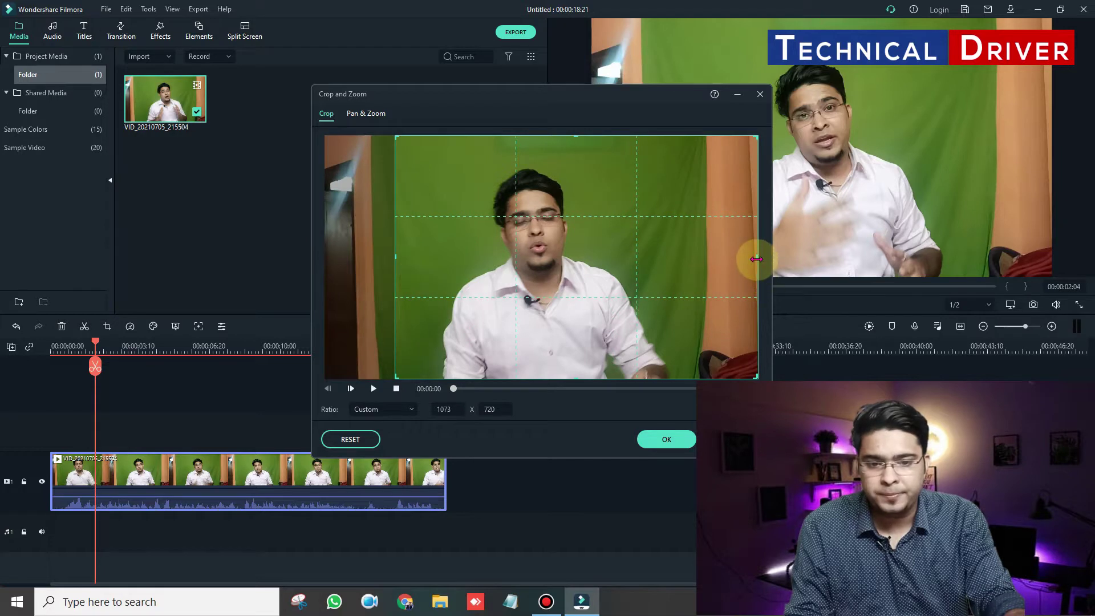
pyautogui.moveTo(757, 256); pyautogui.dragTo(686, 259)
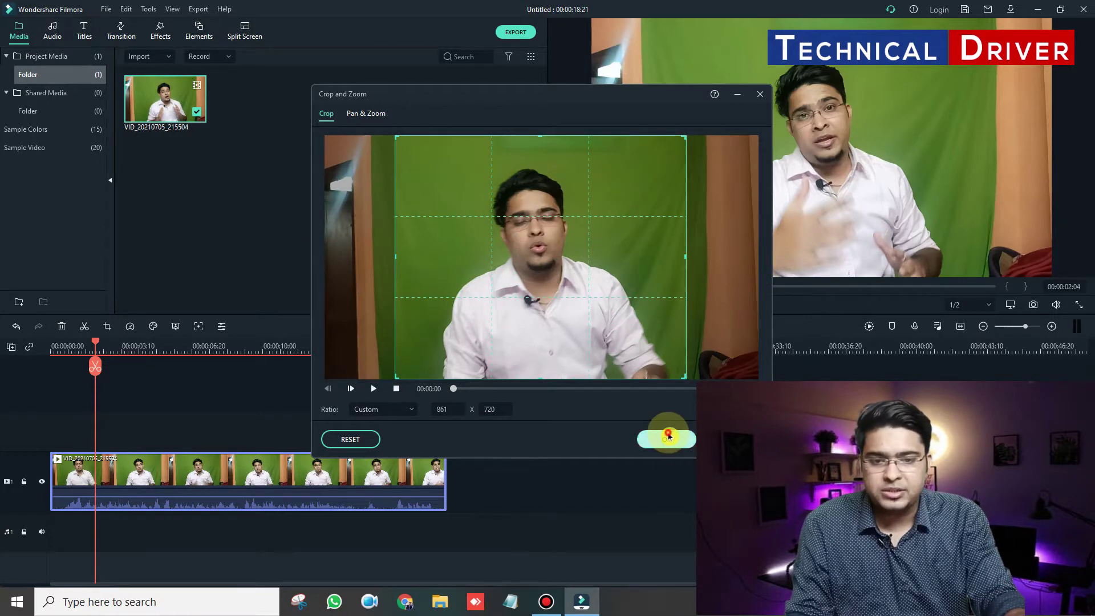
pyautogui.click(667, 438)
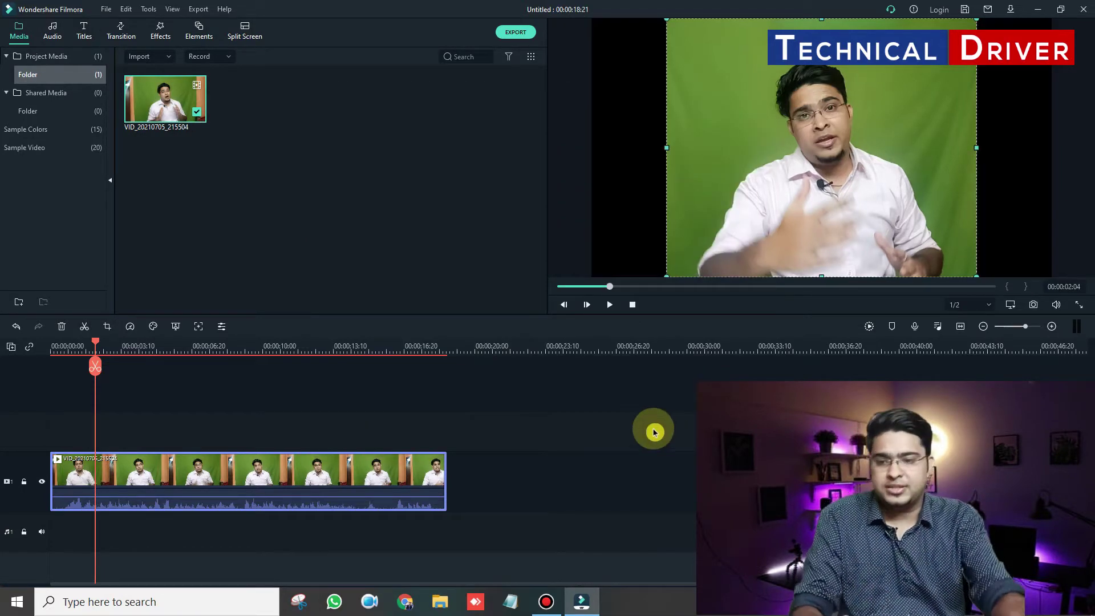
# Step: Enable Chroma Key on the cropped clip and sample the key colour from the green backdrop beside the presenter
pyautogui.moveTo(99, 340); pyautogui.dragTo(304, 347)
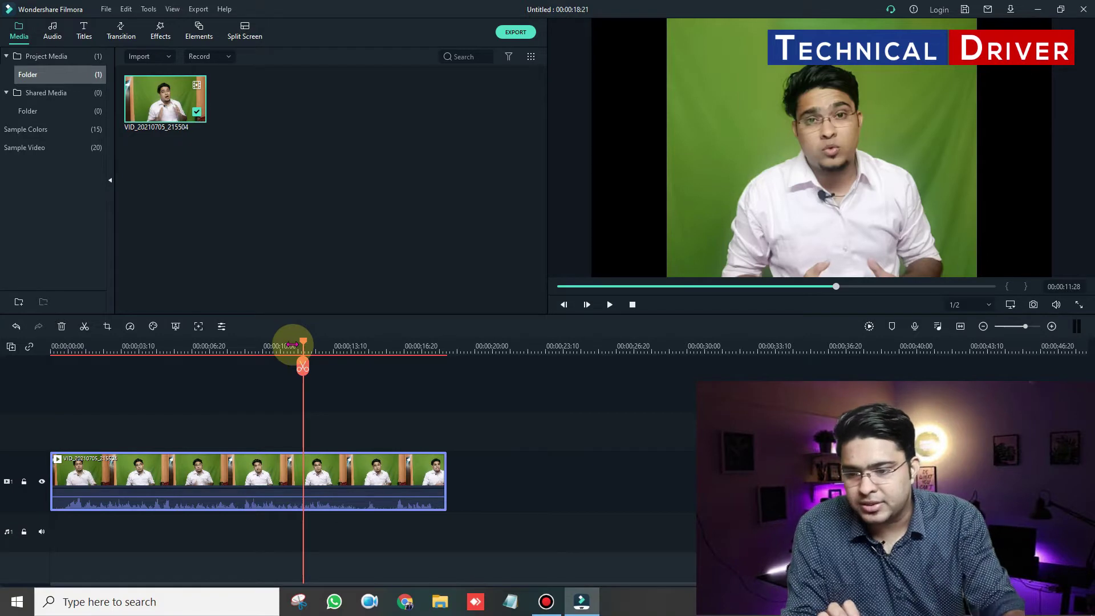
pyautogui.click(360, 474)
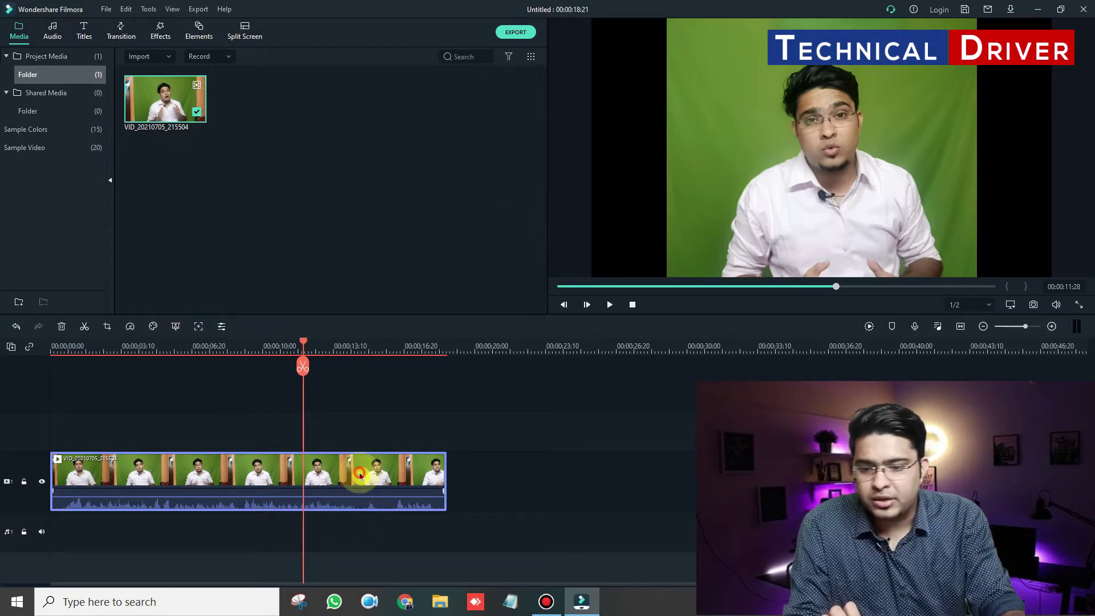
pyautogui.doubleClick(360, 475)
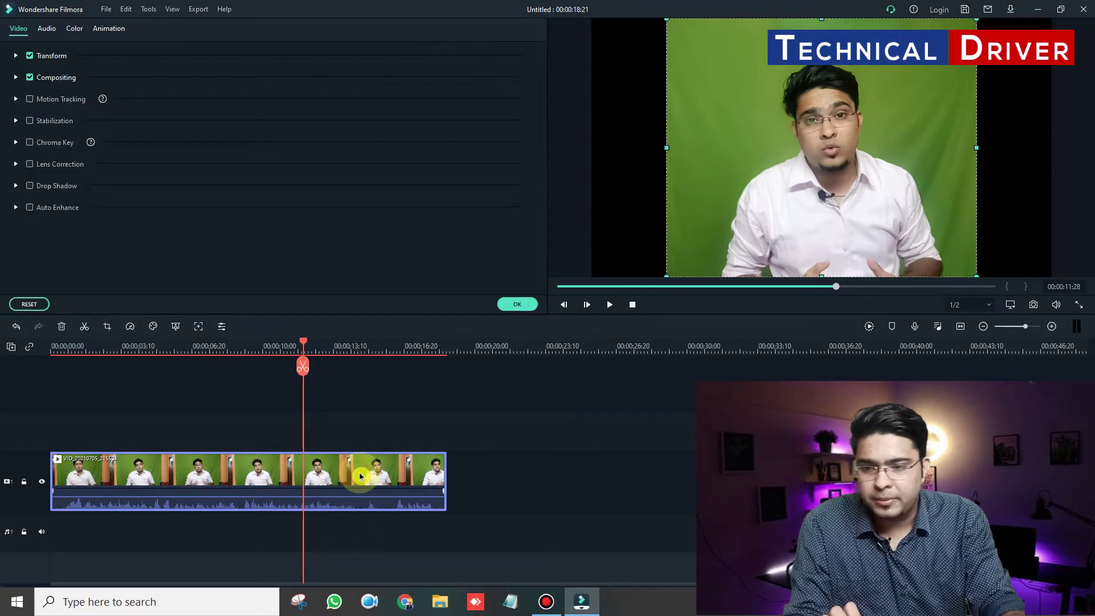
pyautogui.click(16, 142)
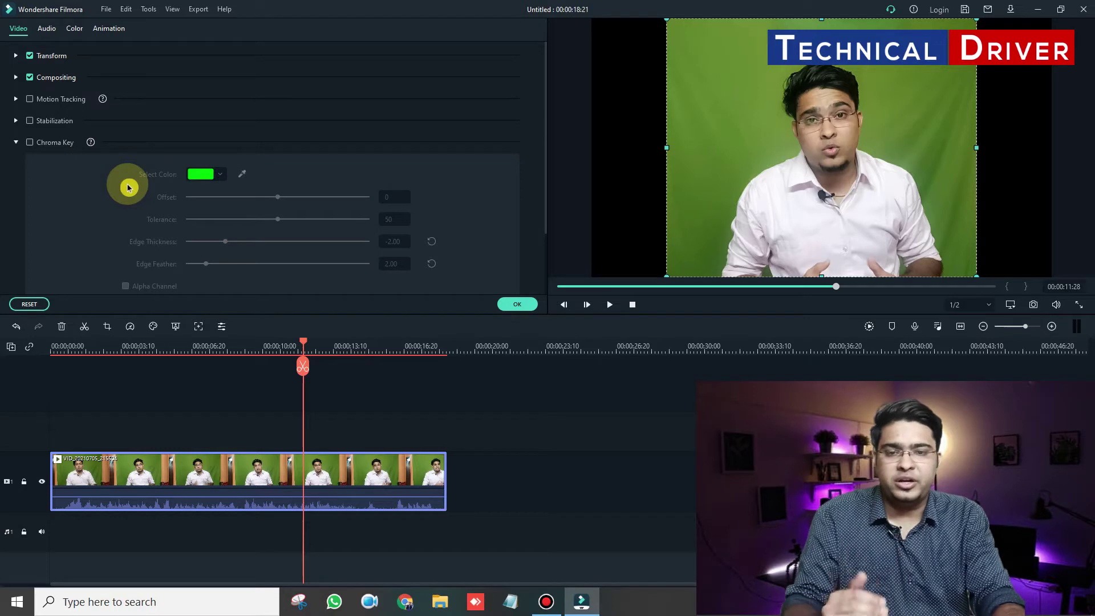
pyautogui.click(40, 145)
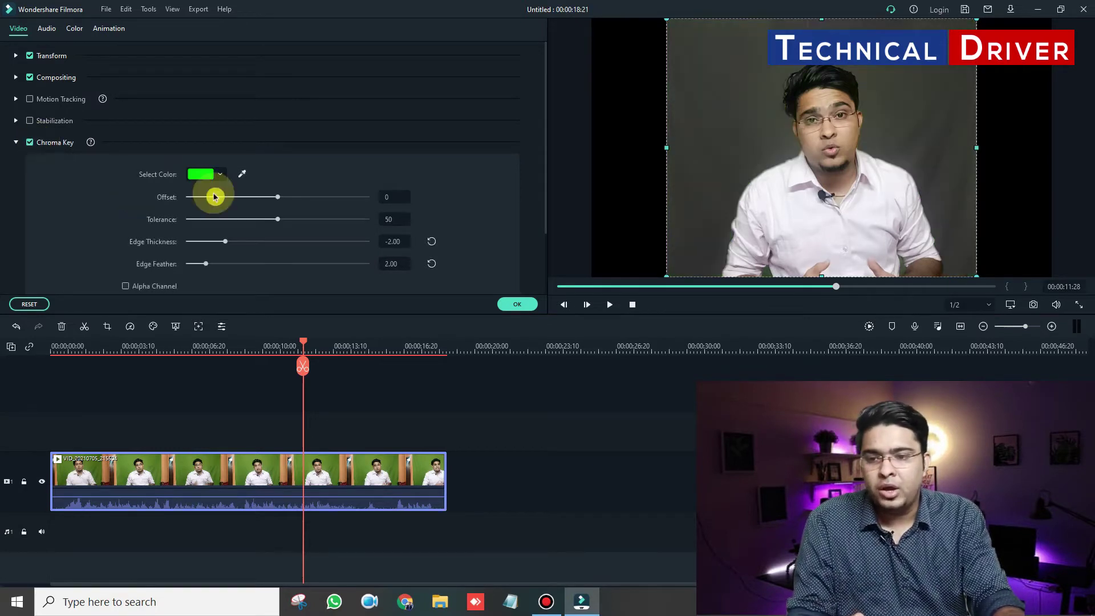
pyautogui.click(243, 174)
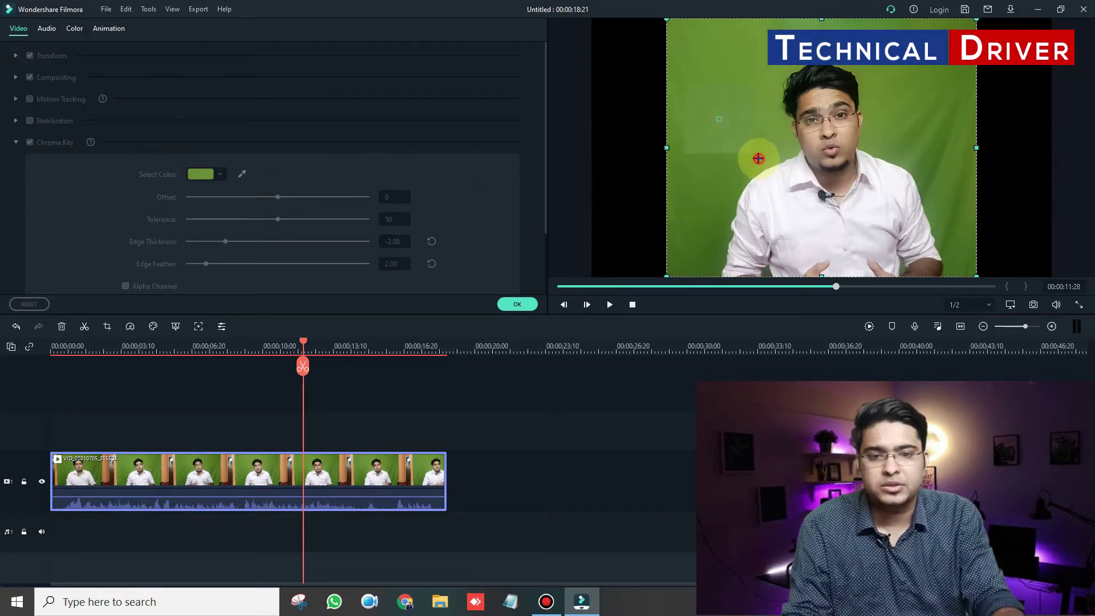
pyautogui.click(758, 160)
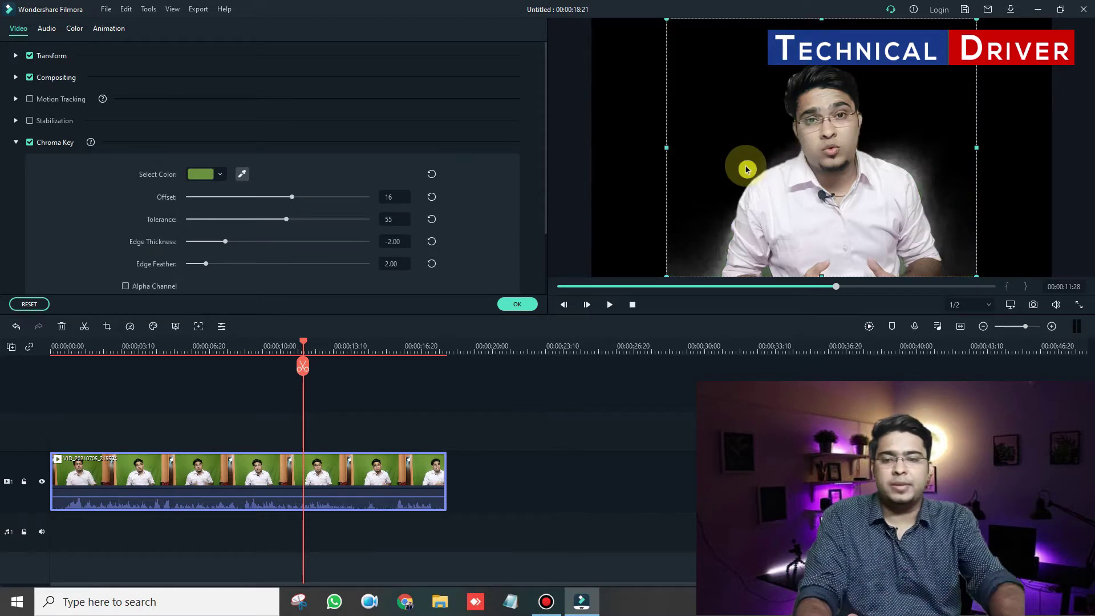
# Step: Set the Chroma Key offset to 78, try a tolerance of 76, and return the tolerance to 55
pyautogui.click(307, 347)
pyautogui.moveTo(322, 349); pyautogui.dragTo(344, 350)
pyautogui.click(303, 355)
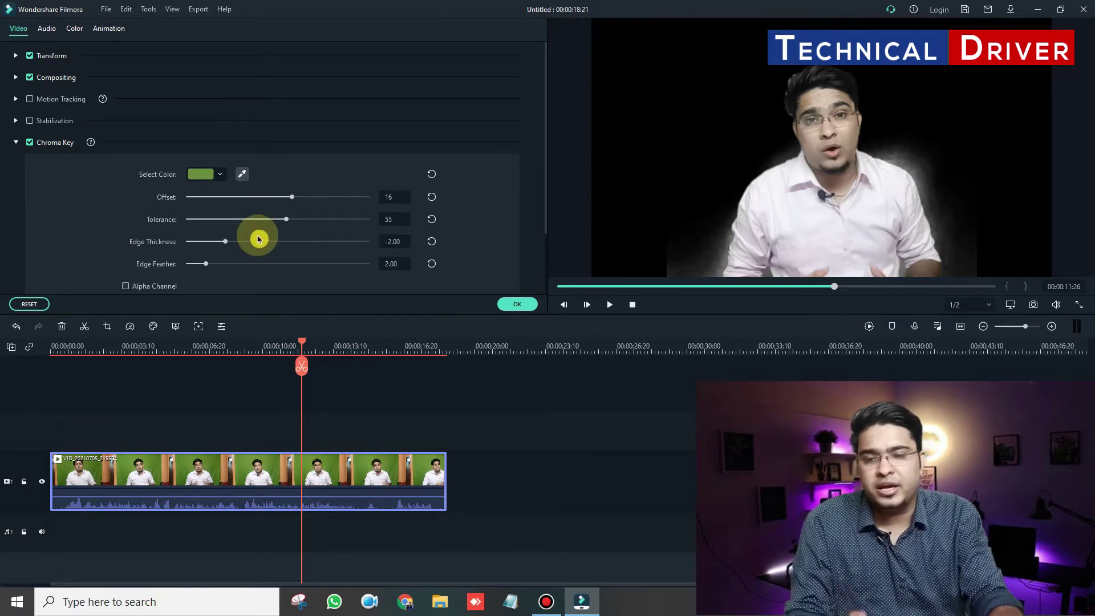
pyautogui.moveTo(294, 199); pyautogui.dragTo(349, 216)
pyautogui.click(286, 220)
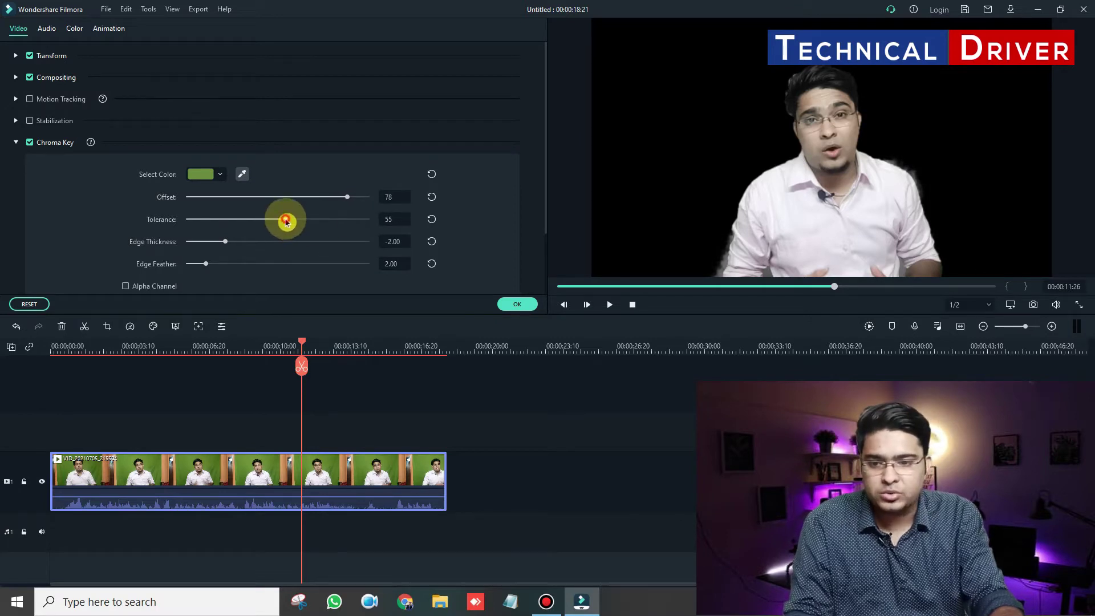
pyautogui.moveTo(285, 221); pyautogui.dragTo(325, 223)
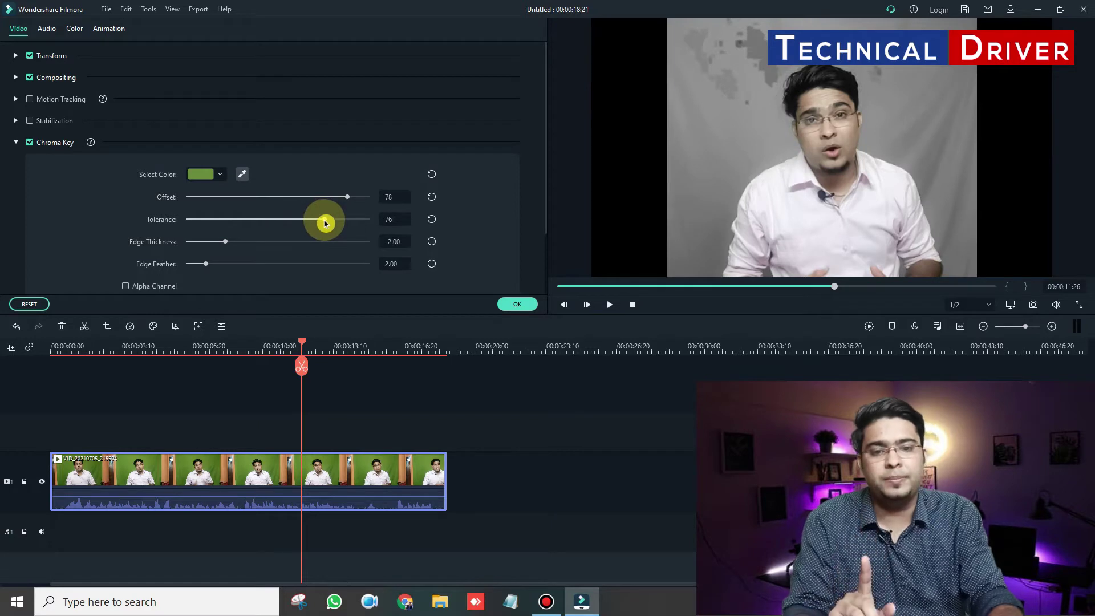
pyautogui.moveTo(324, 223); pyautogui.dragTo(288, 217)
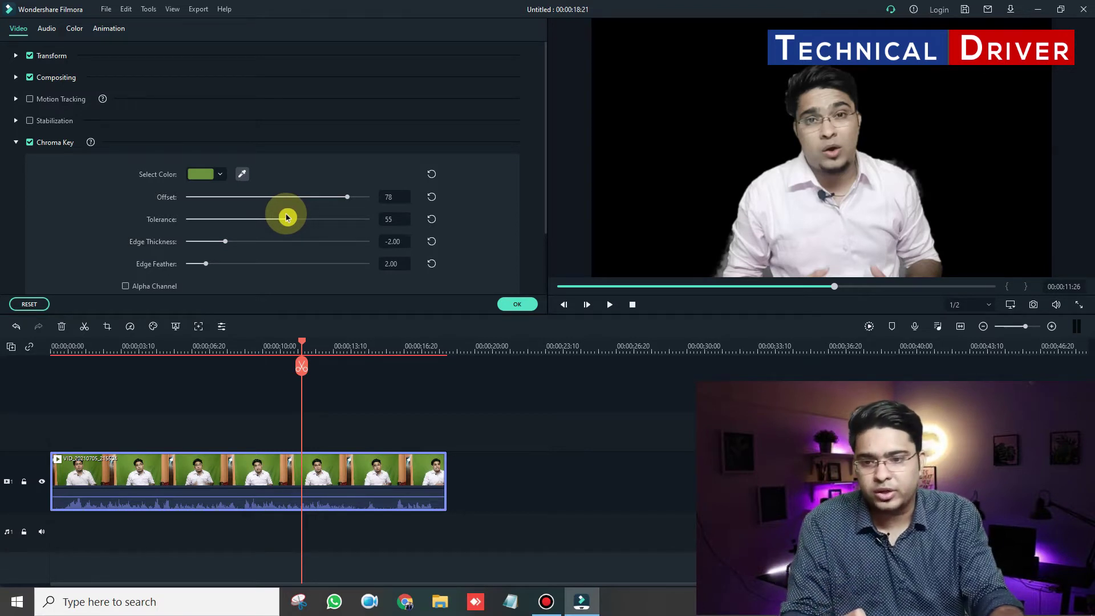
# Step: Set the Chroma Key tolerance to 53 using the Alpha Channel view, then turn that view off and play the keyed clip briefly
pyautogui.click(147, 287)
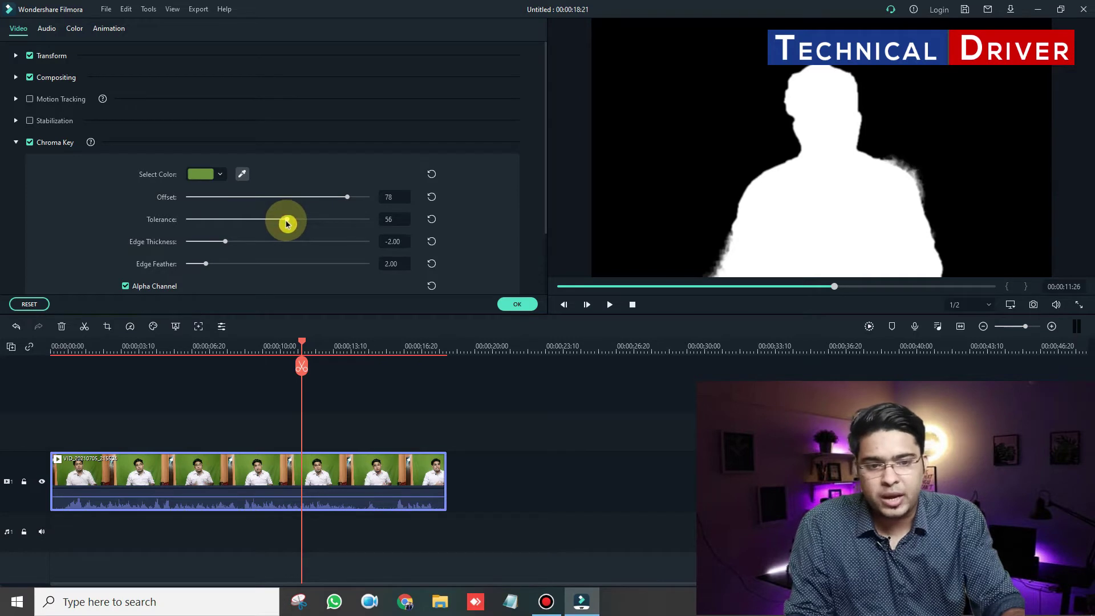
pyautogui.moveTo(287, 223); pyautogui.dragTo(284, 220)
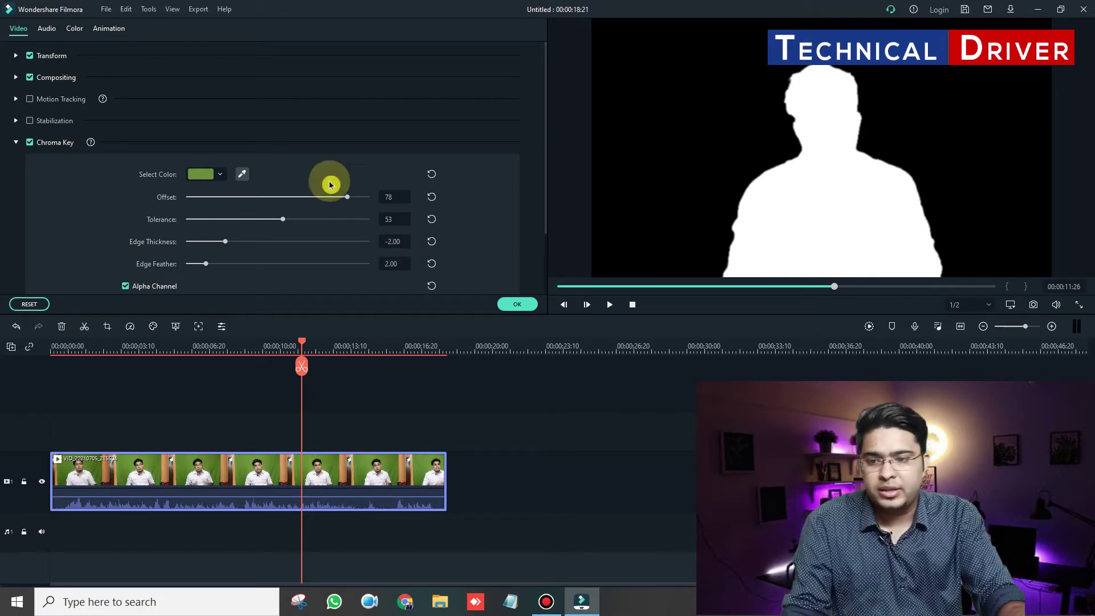
pyautogui.click(144, 291)
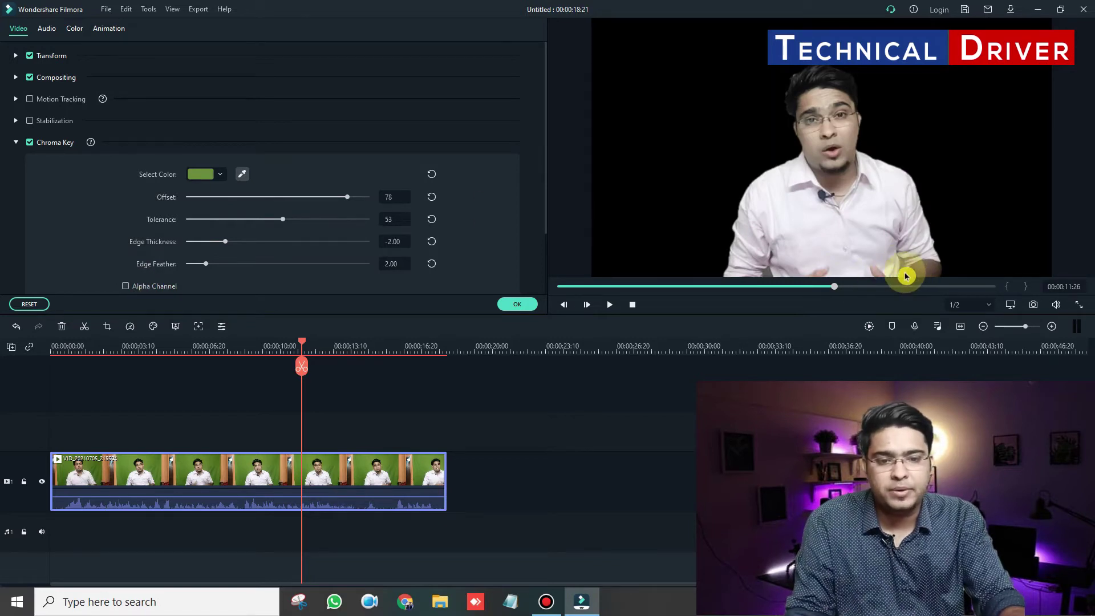
pyautogui.click(609, 309)
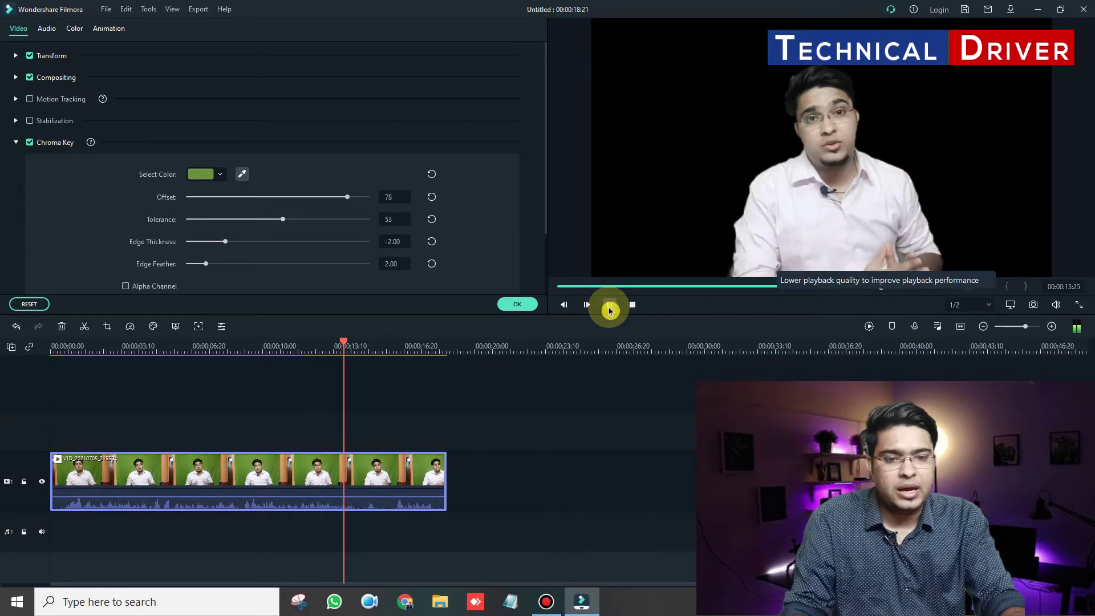
pyautogui.click(610, 308)
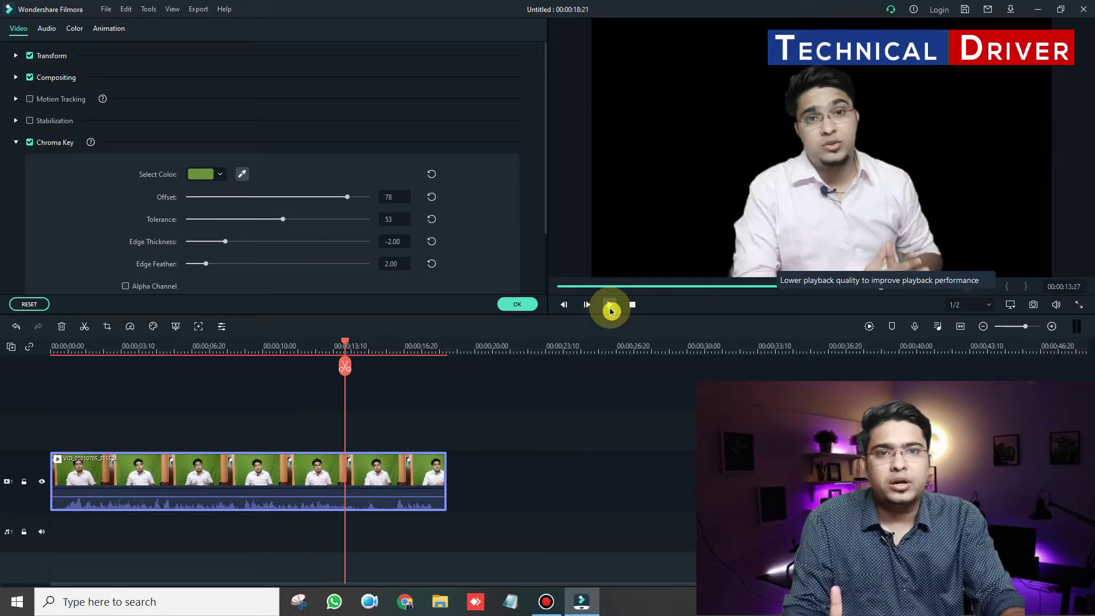
# Step: Turn on the Alpha Channel view, set the Chroma Key offset to 68 and tolerance to 52, and apply the settings
pyautogui.click(148, 285)
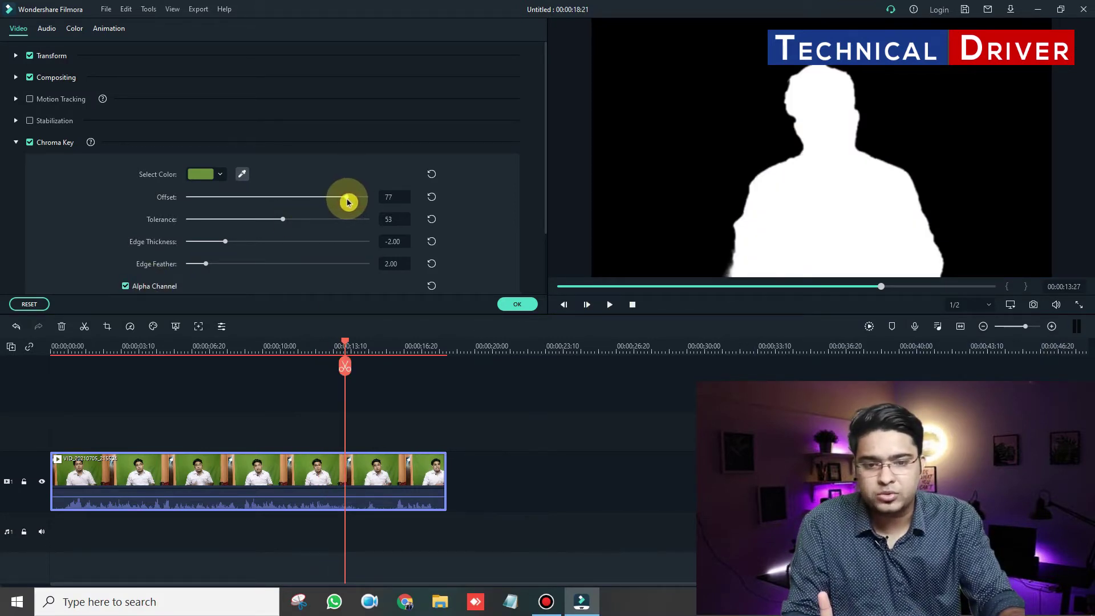
pyautogui.moveTo(344, 202); pyautogui.dragTo(282, 223)
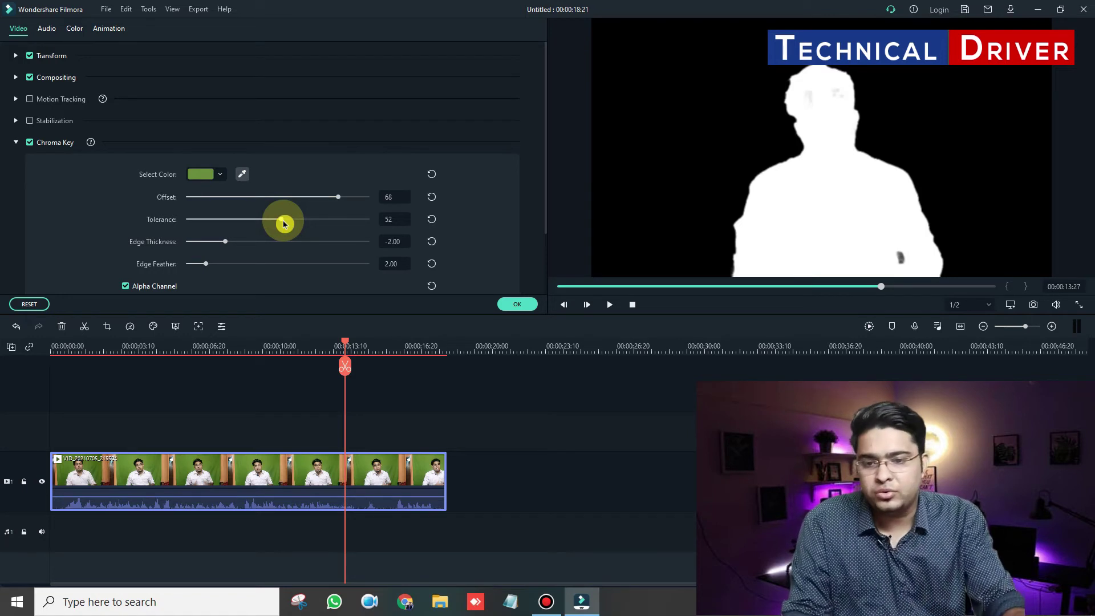
pyautogui.click(513, 306)
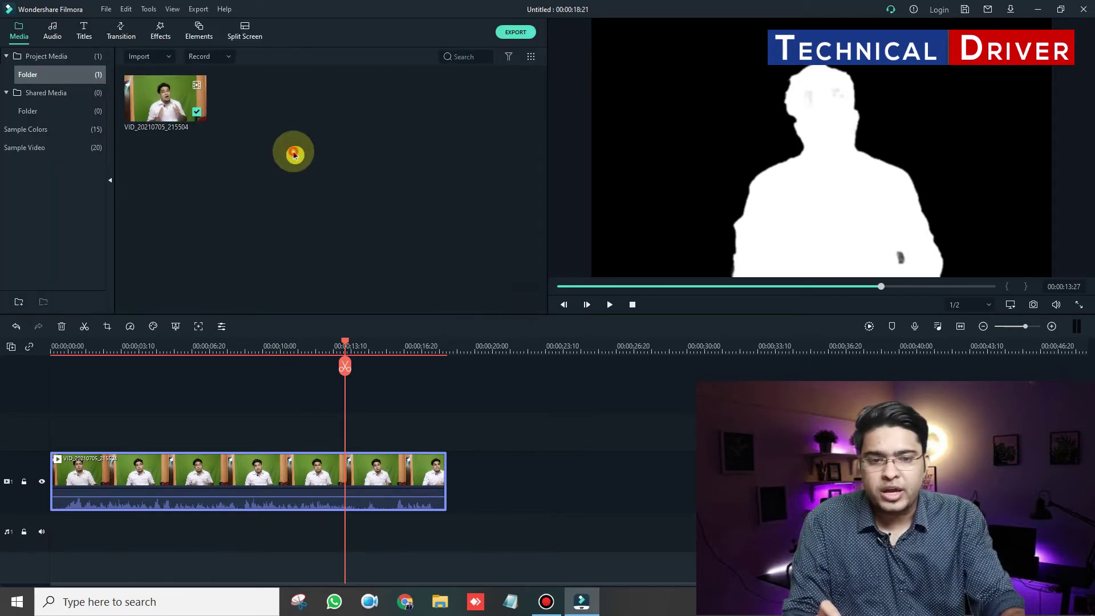
# Step: Import 2.jpeg from the Background folder, place it on video track 2 at the timeline start, and extend it to the clip's length
pyautogui.doubleClick(293, 151)
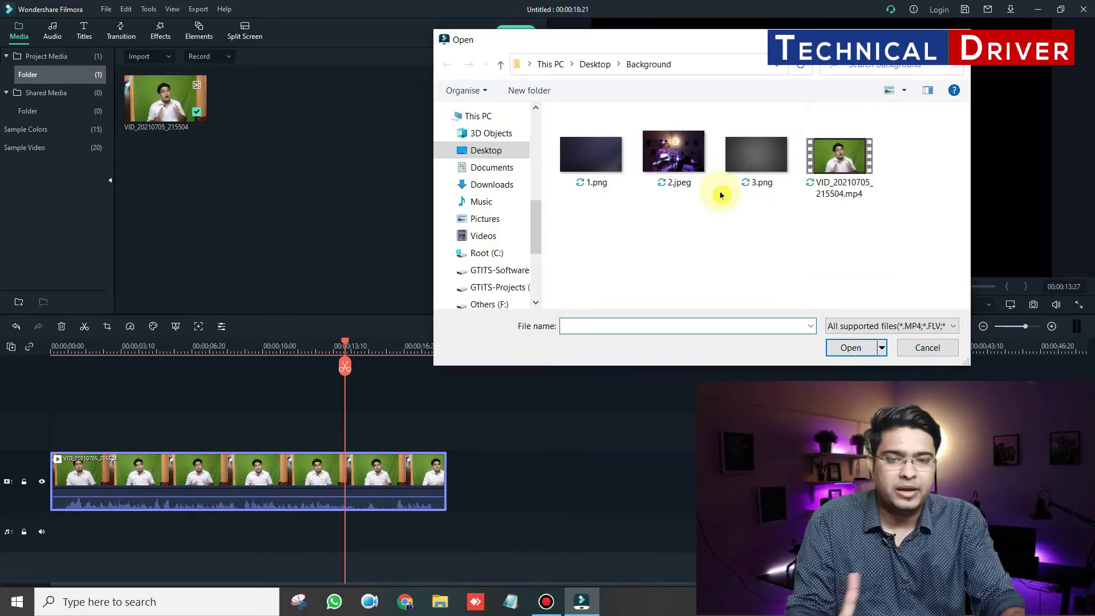
pyautogui.click(705, 184)
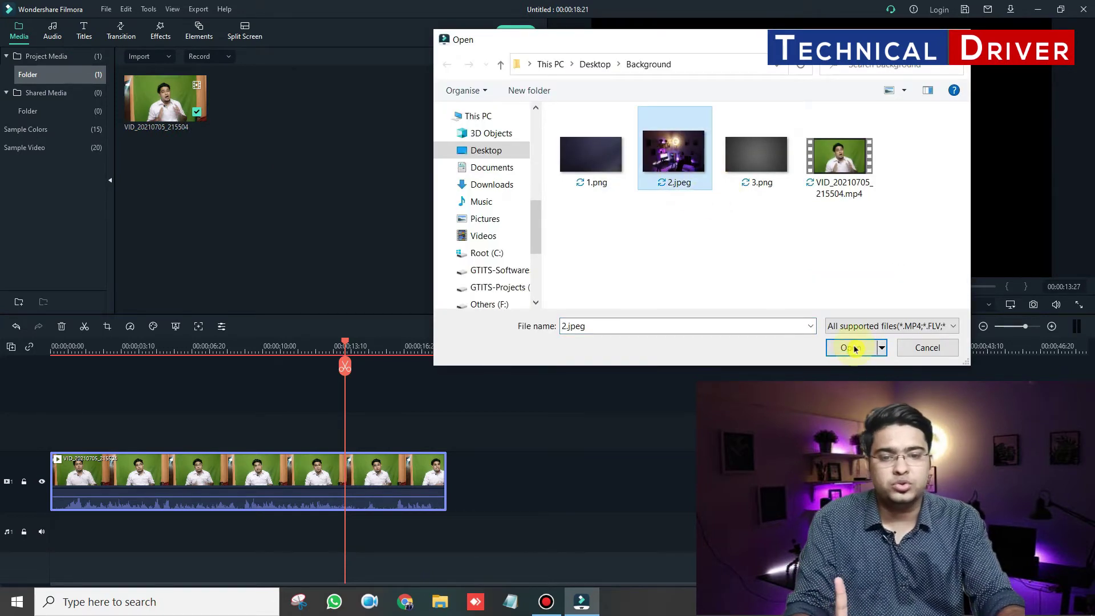
pyautogui.click(850, 348)
pyautogui.moveTo(264, 122); pyautogui.dragTo(23, 412)
pyautogui.moveTo(153, 430); pyautogui.dragTo(445, 435)
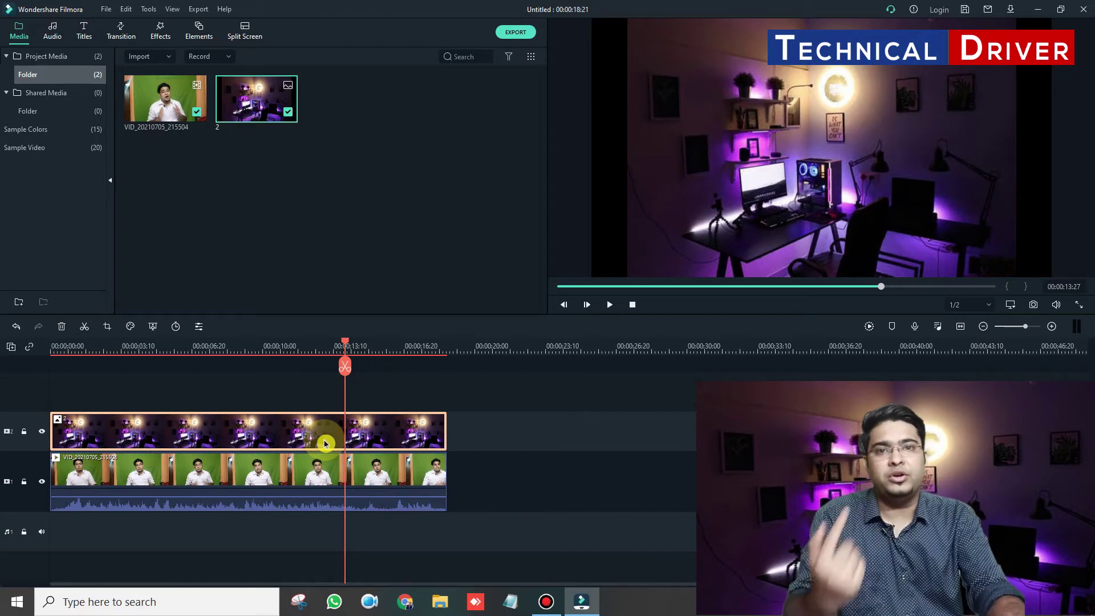
# Step: Swap the two video tracks so the keyed clip sits on track 2 above the background image on track 1
pyautogui.click(261, 479)
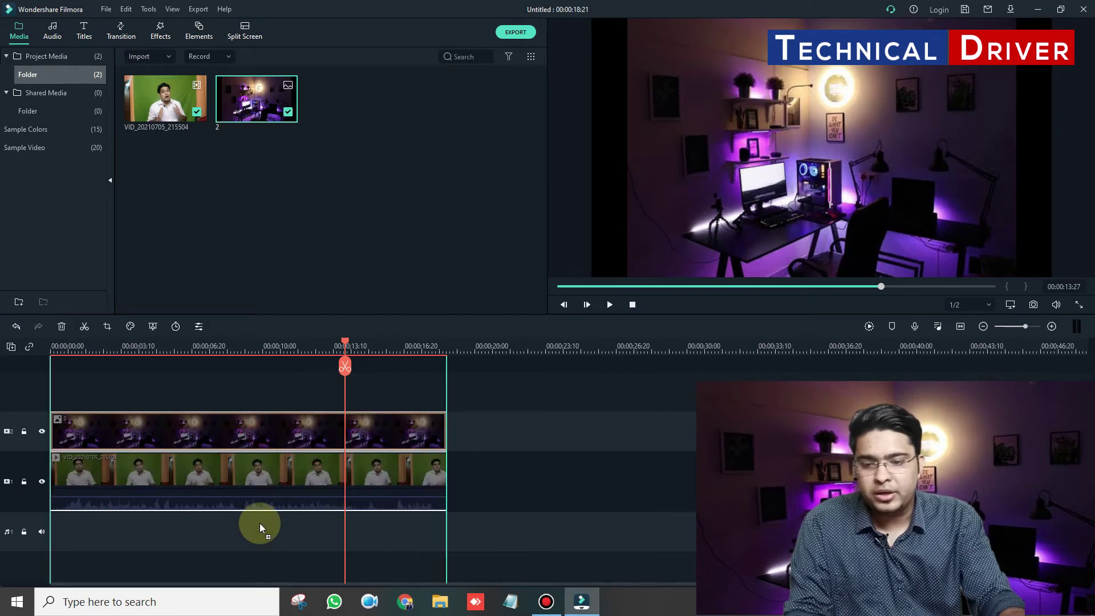
pyautogui.moveTo(259, 434); pyautogui.dragTo(650, 483)
pyautogui.moveTo(130, 494); pyautogui.dragTo(373, 478)
pyautogui.click(134, 477)
pyautogui.press('Delete')
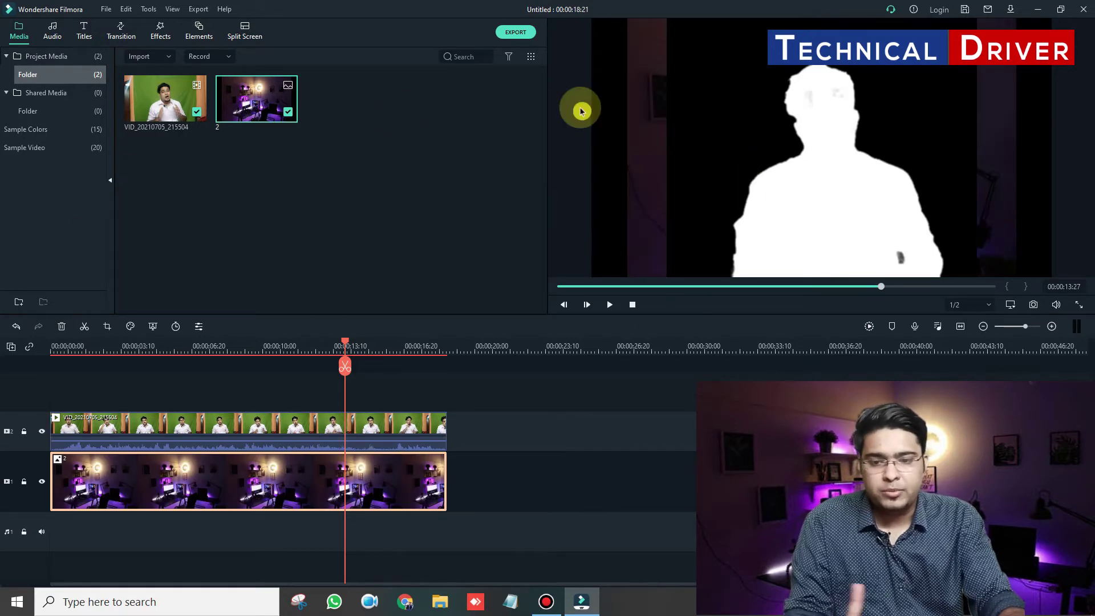
# Step: Turn off the Alpha Channel view in the keyed clip's Chroma Key settings
pyautogui.doubleClick(222, 430)
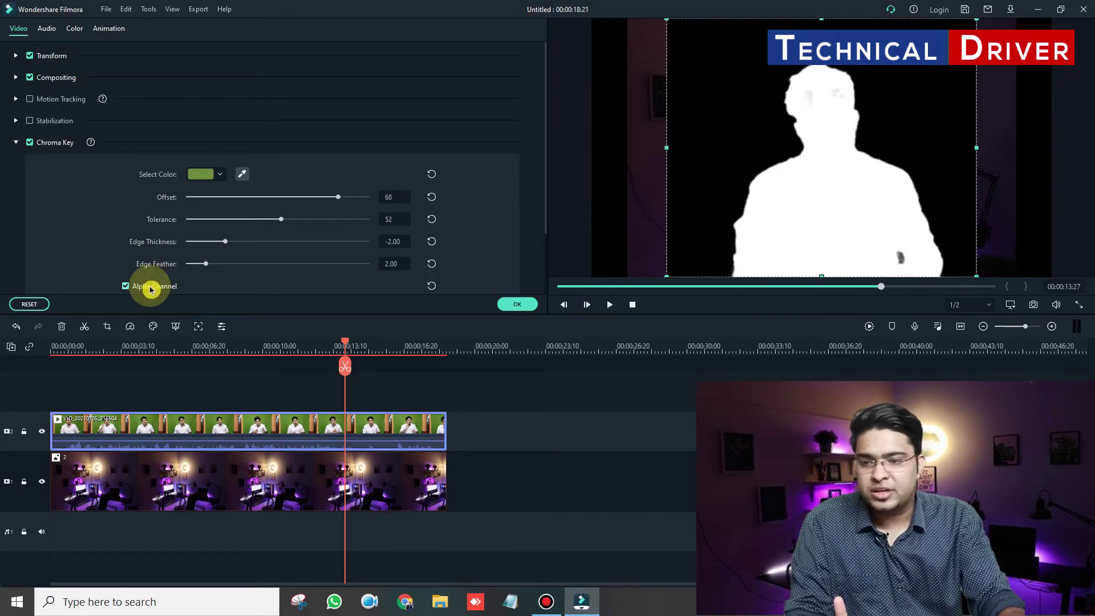
pyautogui.click(126, 286)
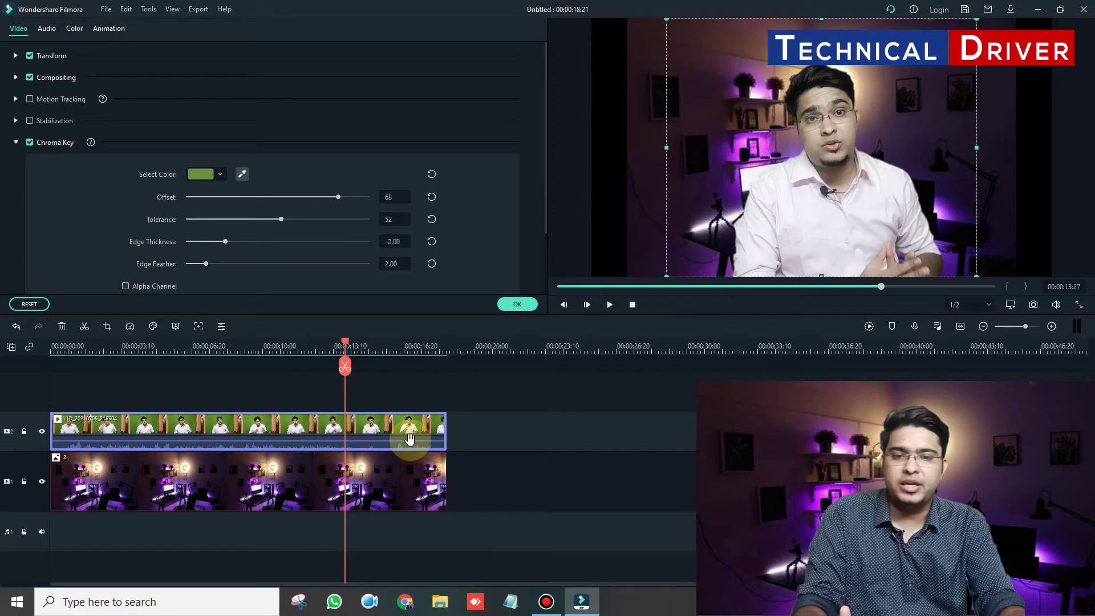
# Step: Stretch the background image sideways in the preview so it fills the full frame width, covering the black bars on both sides
pyautogui.click(638, 176)
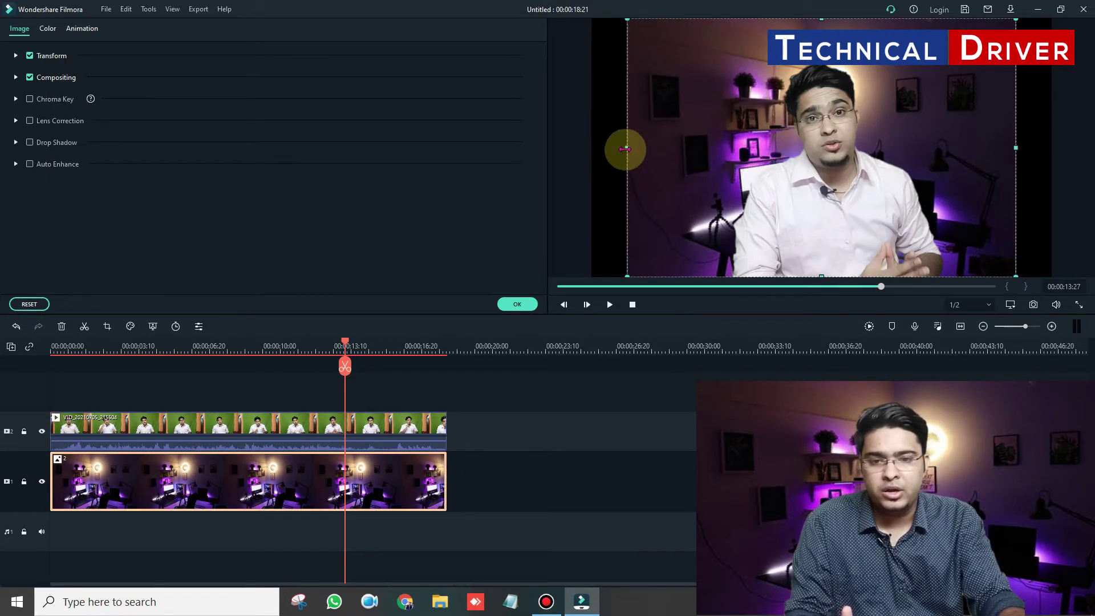
pyautogui.moveTo(628, 146); pyautogui.dragTo(577, 145)
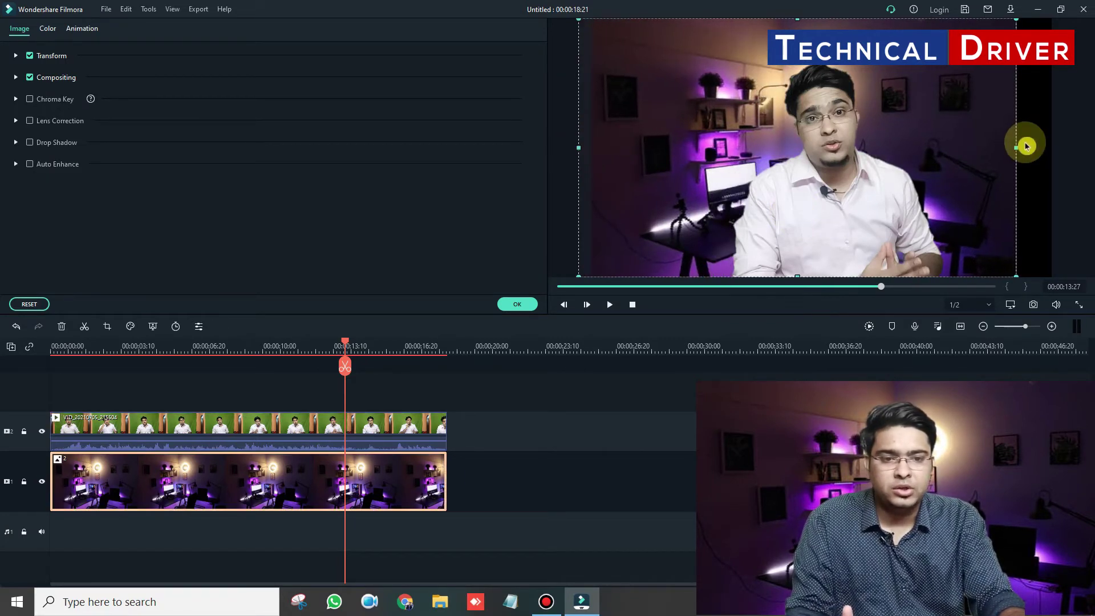
pyautogui.moveTo(1018, 147); pyautogui.dragTo(1061, 151)
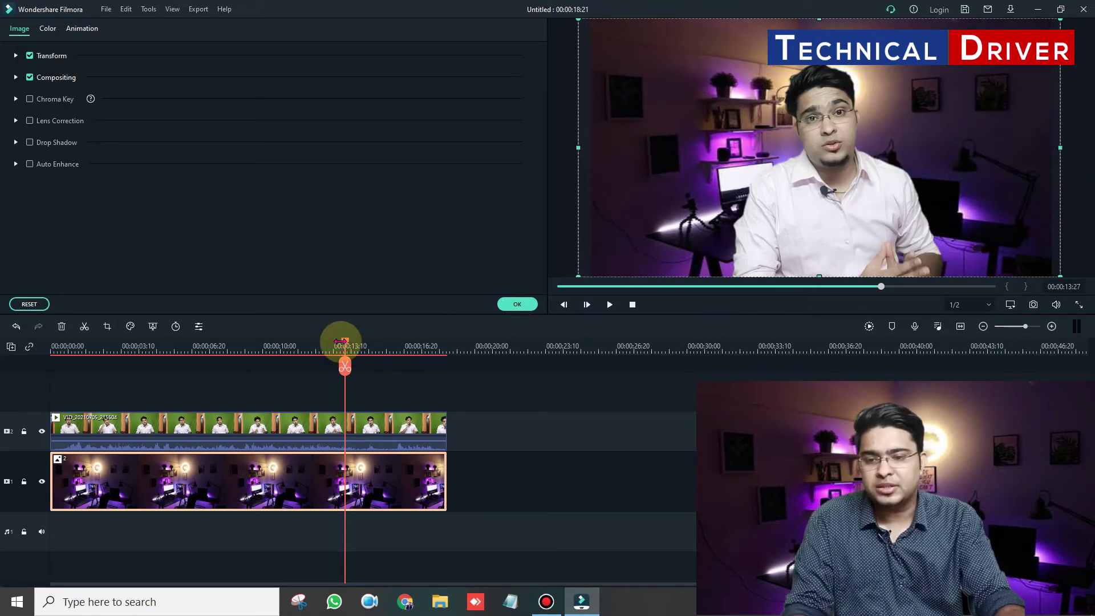
# Step: Play back the composite from about 00:00:06:20 to check the keyed subject against the background, then pause
pyautogui.moveTo(344, 342); pyautogui.dragTo(193, 360)
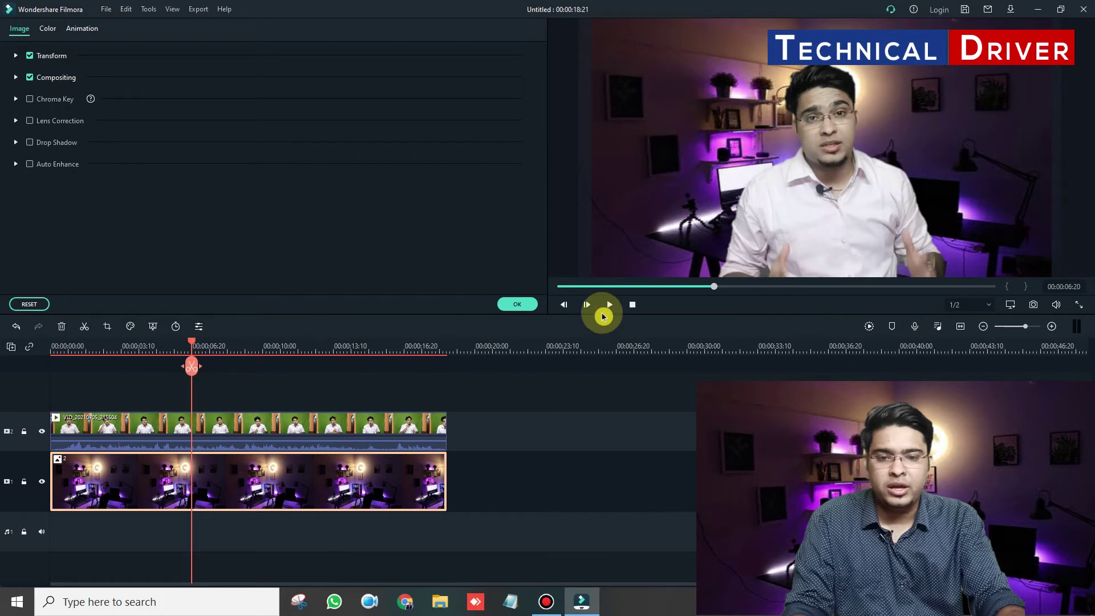
pyautogui.click(613, 309)
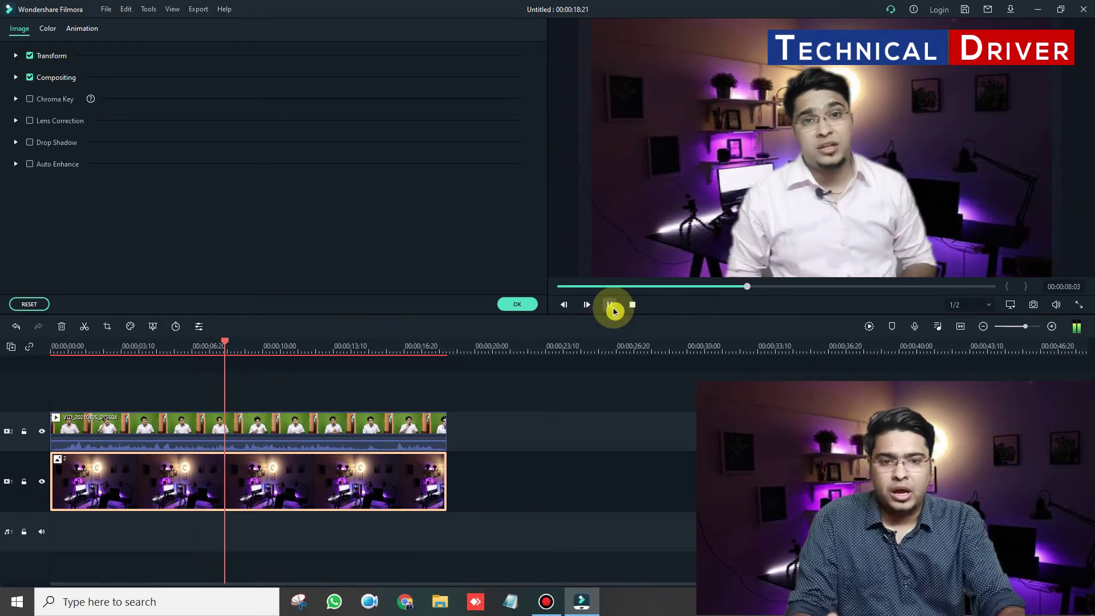
pyautogui.click(609, 305)
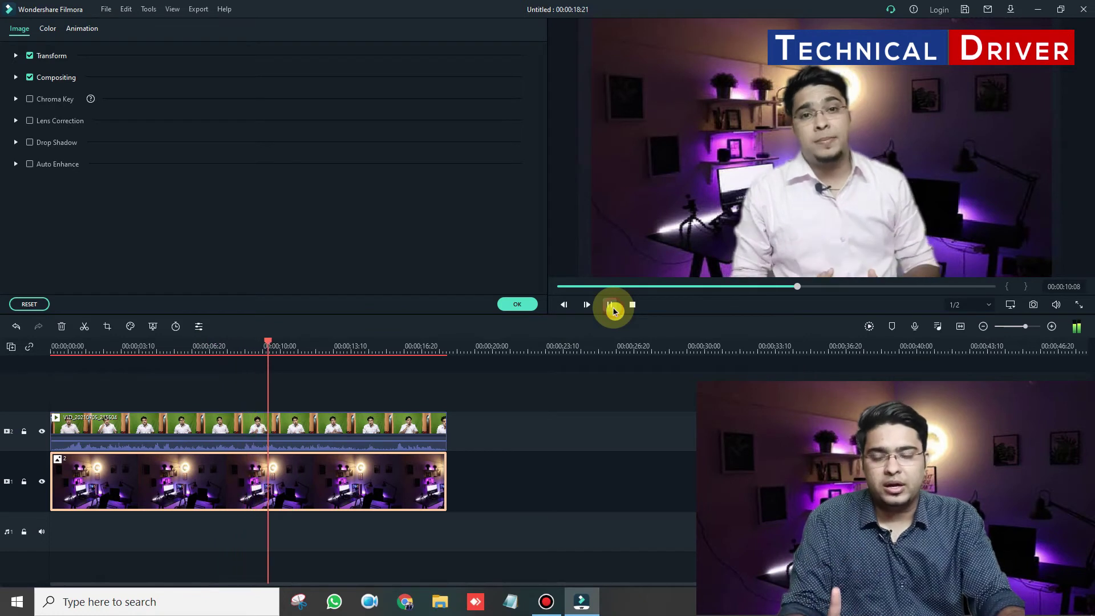
# Step: Set the keyed clip's Chroma Key offset to 64 and edge thickness to -1.09, and play back the result
pyautogui.click(329, 478)
pyautogui.click(341, 422)
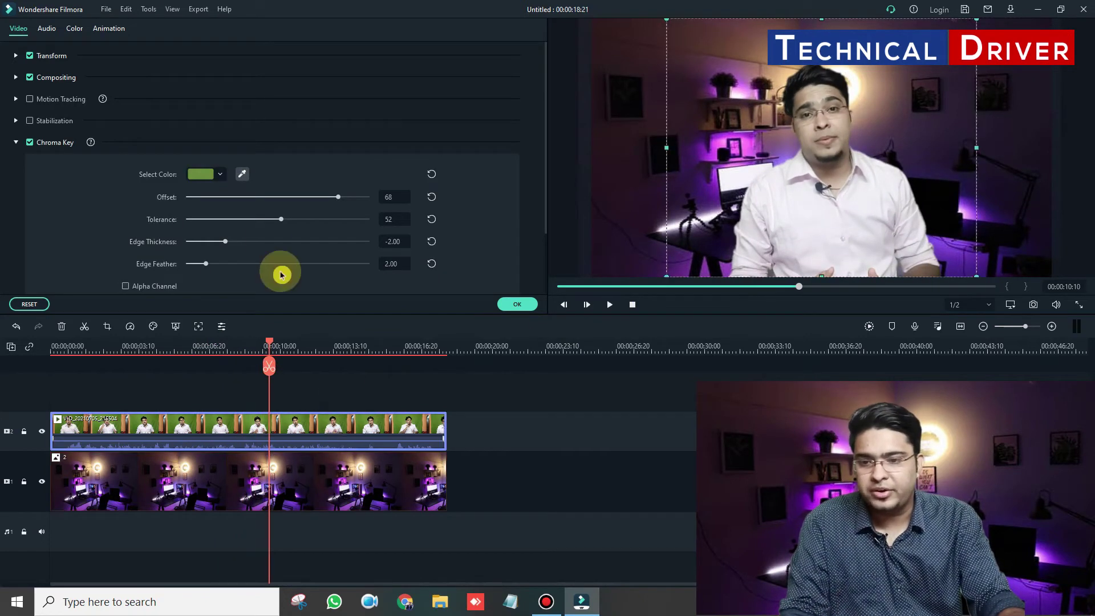
pyautogui.moveTo(339, 201)
pyautogui.mouseDown()
pyautogui.moveTo(226, 244)
pyautogui.moveTo(336, 203)
pyautogui.mouseUp()
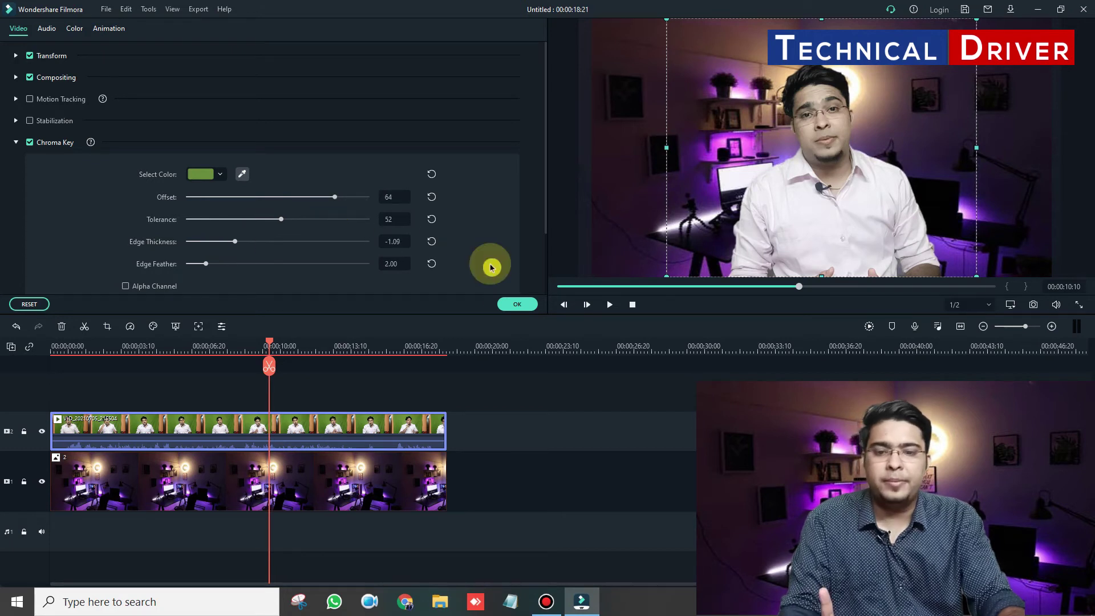
pyautogui.click(609, 305)
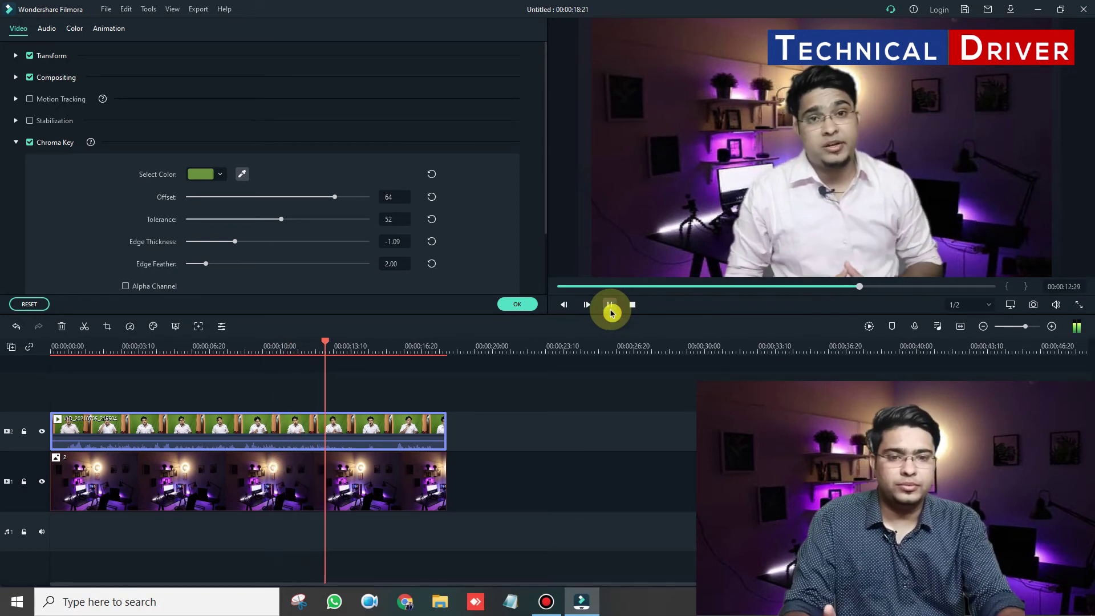
pyautogui.click(610, 306)
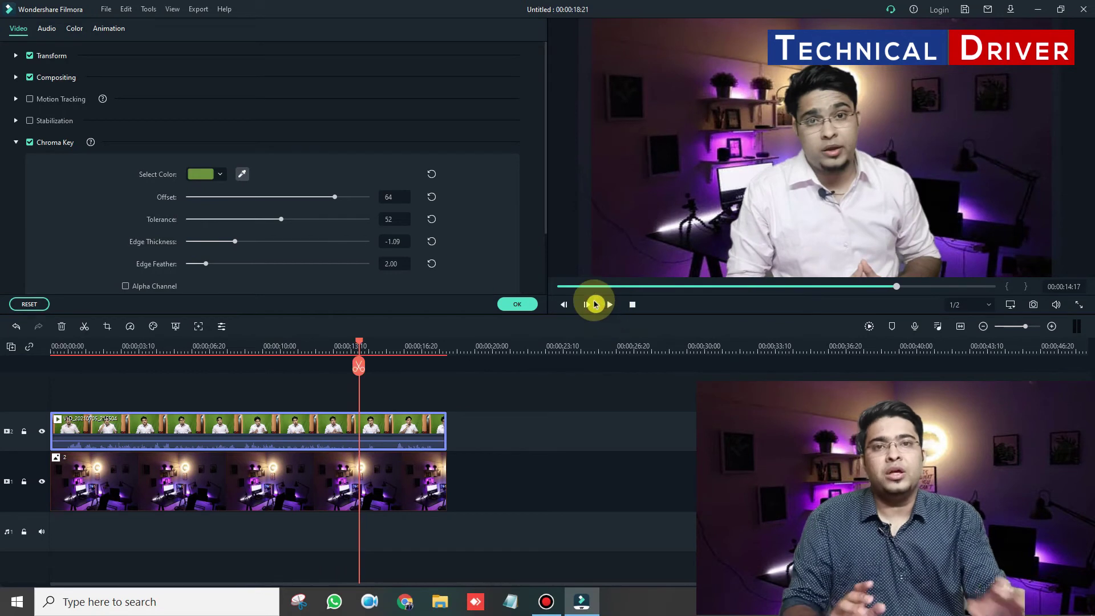